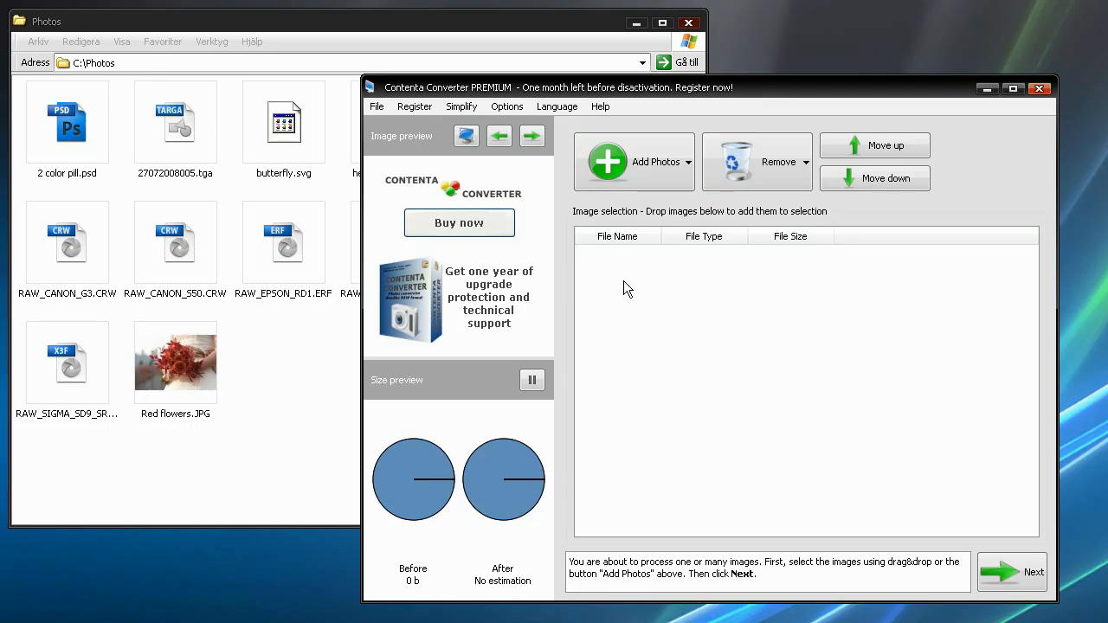
- Add all 14 photos from C:\Photos to the image selection list (91,6 Mb total)
{"action": "left_click", "coordinate": [294, 420]}
{"action": "left_click_drag", "start_coordinate": [654, 437], "coordinate": [65, 114]}
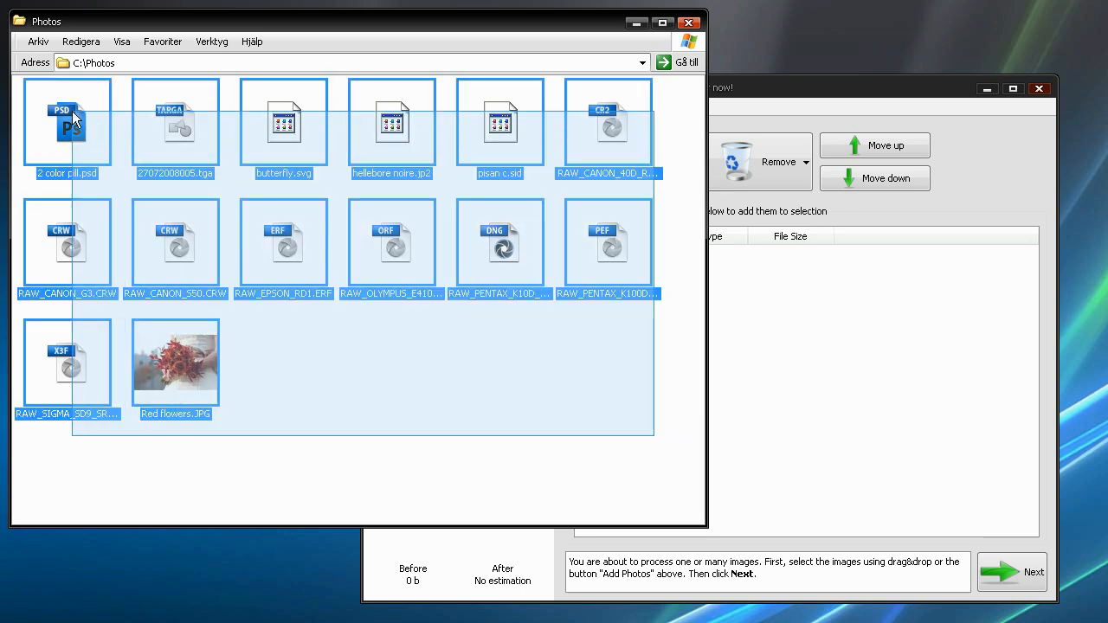
{"action": "left_click_drag", "start_coordinate": [727, 332], "coordinate": [746, 331]}
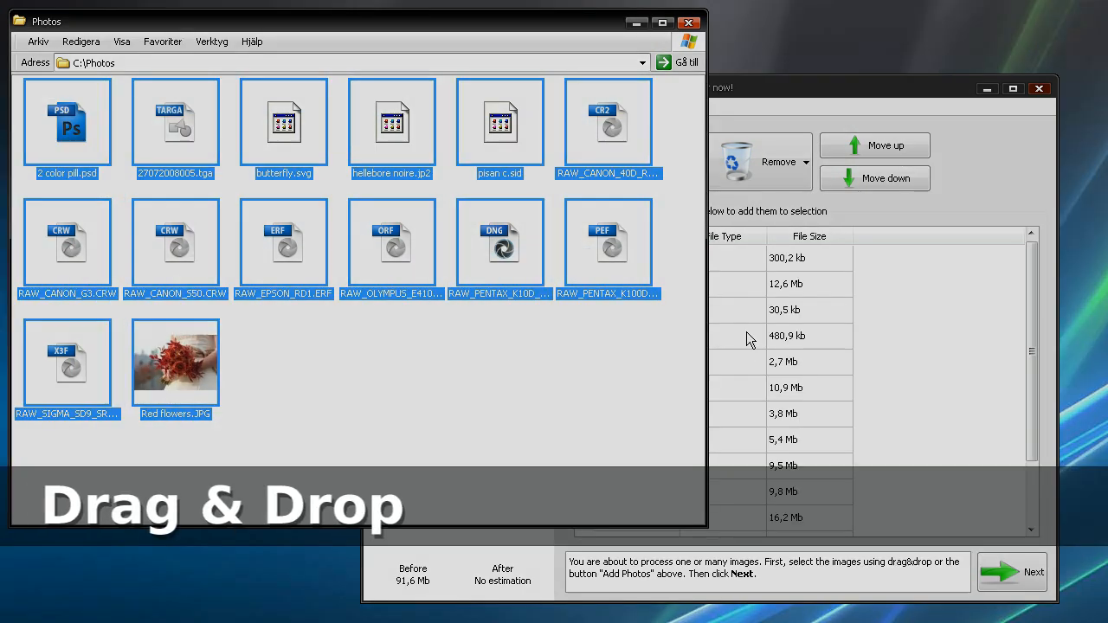
{"action": "left_click", "coordinate": [789, 96]}
{"action": "scroll", "coordinate": [855, 404], "scroll_direction": "down", "scroll_amount": 3}
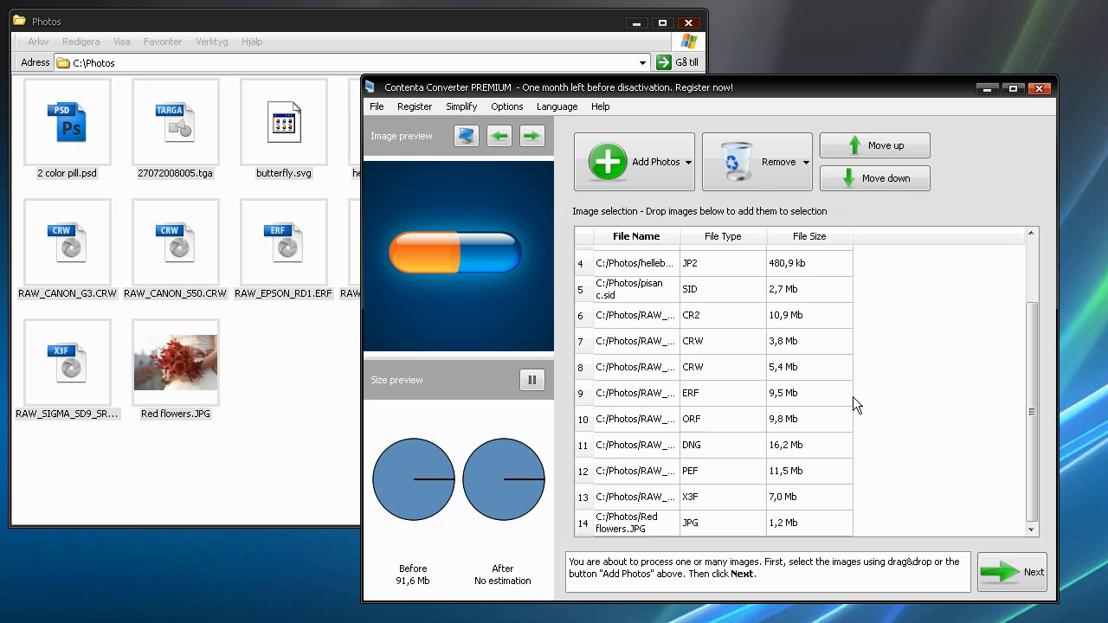
- Preview the CR2 teddy bear photo and the ORF landscape photo
{"action": "left_click", "coordinate": [591, 320]}
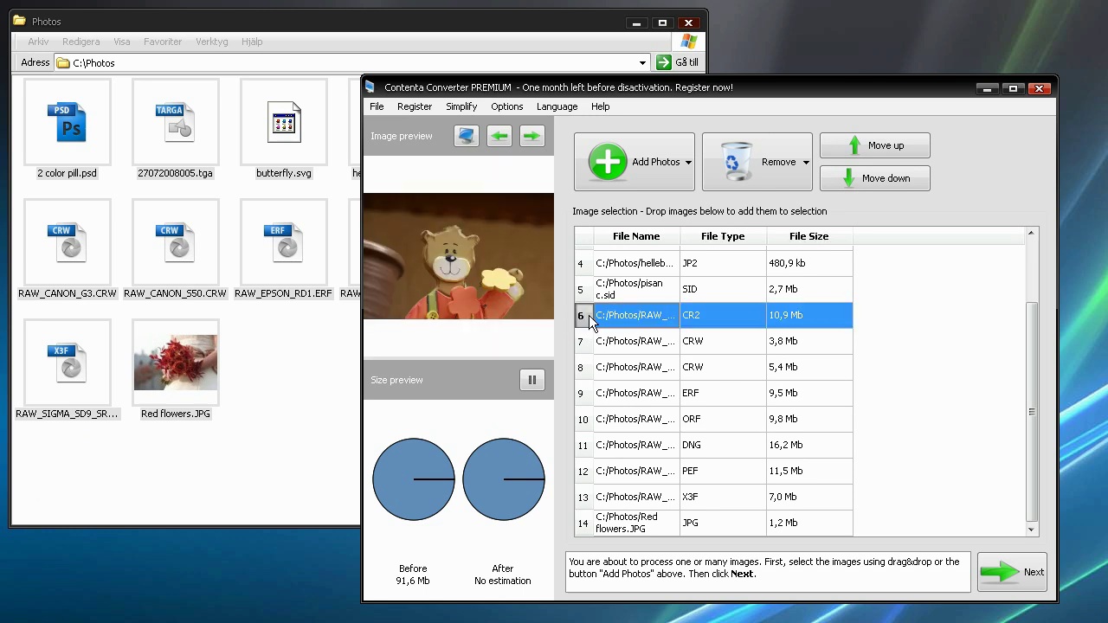
{"action": "left_click", "coordinate": [598, 424]}
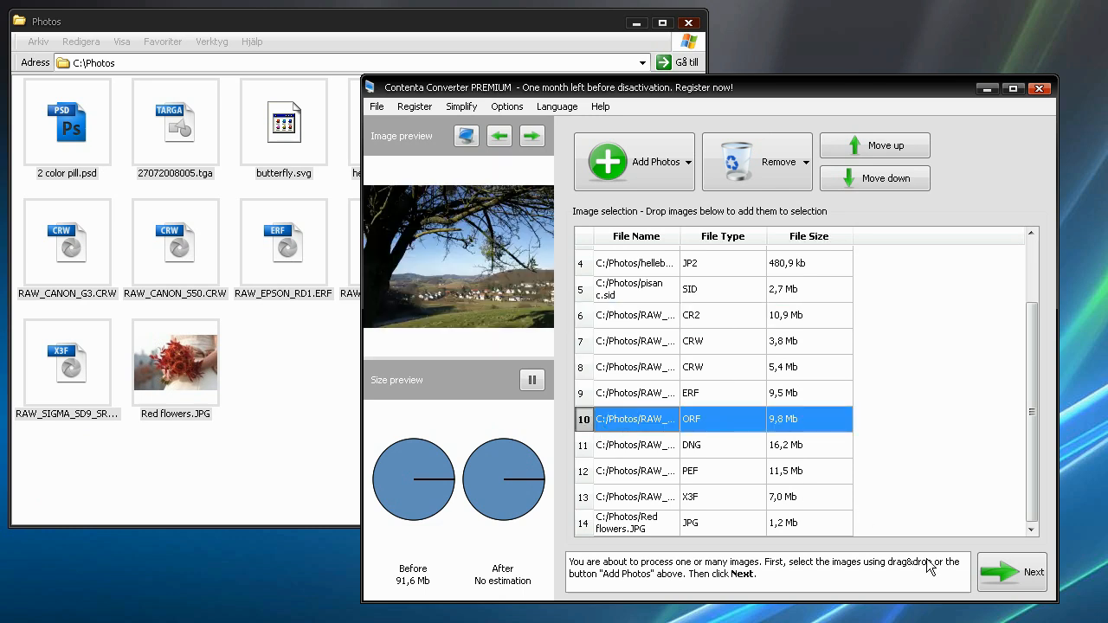
- Move to the conversion settings and keep JPEG as the output format at quality 96
{"action": "left_click", "coordinate": [1001, 571]}
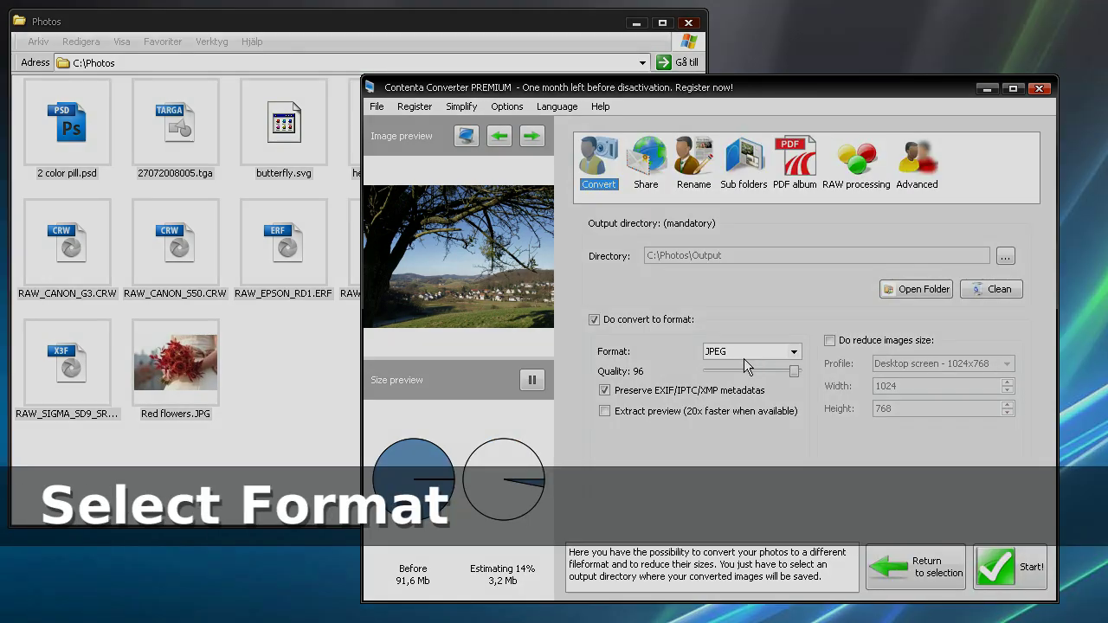
{"action": "left_click", "coordinate": [753, 352]}
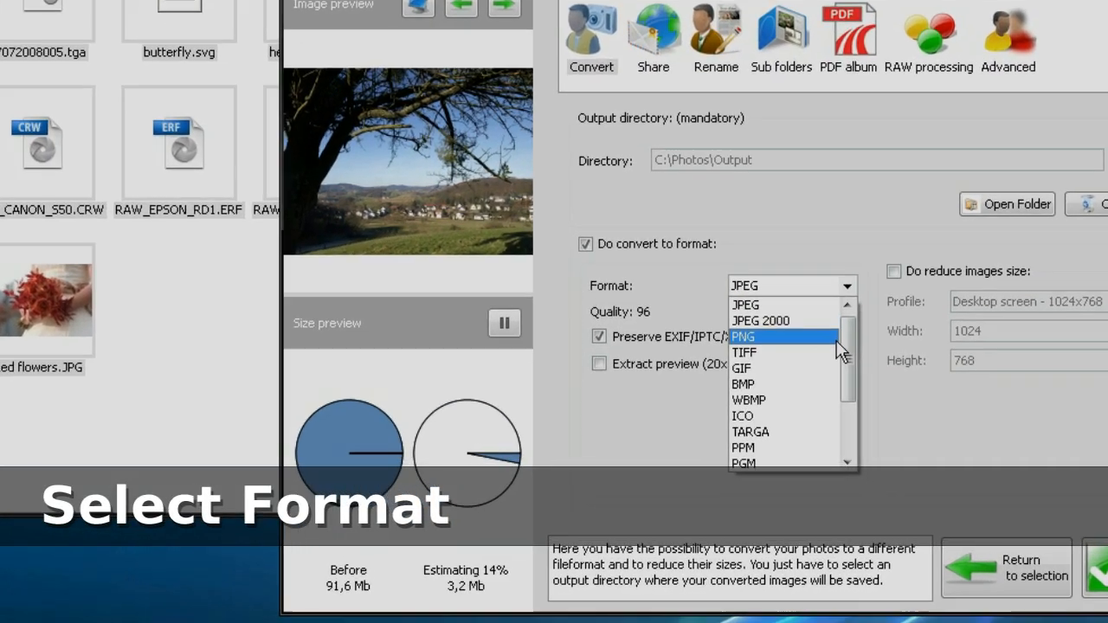
{"action": "scroll", "coordinate": [762, 406], "scroll_direction": "down", "scroll_amount": 5}
{"action": "scroll", "coordinate": [857, 364], "scroll_direction": "up", "scroll_amount": 5}
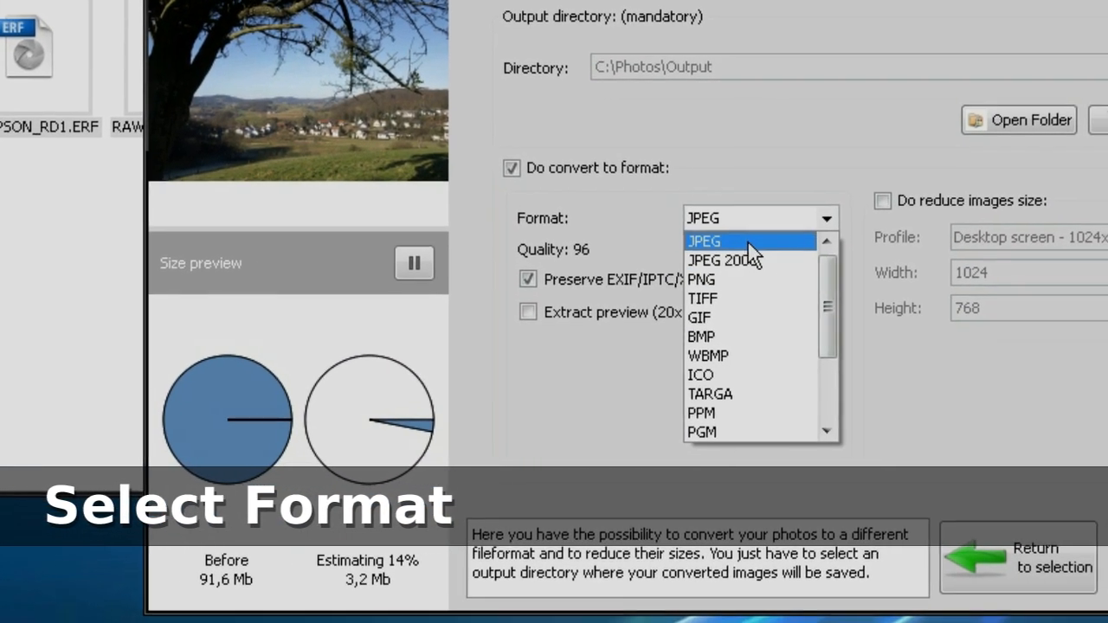
{"action": "left_click", "coordinate": [762, 240]}
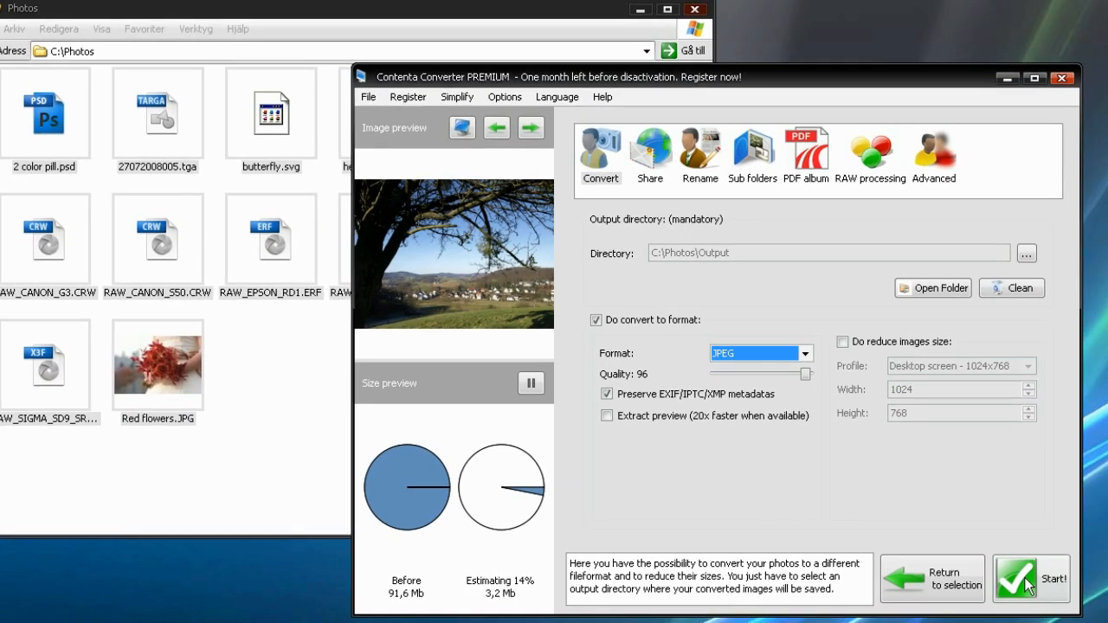
- Convert all 14 photos to JPEG, creating the missing C:\Photos\Output folder
{"action": "left_click", "coordinate": [1026, 580]}
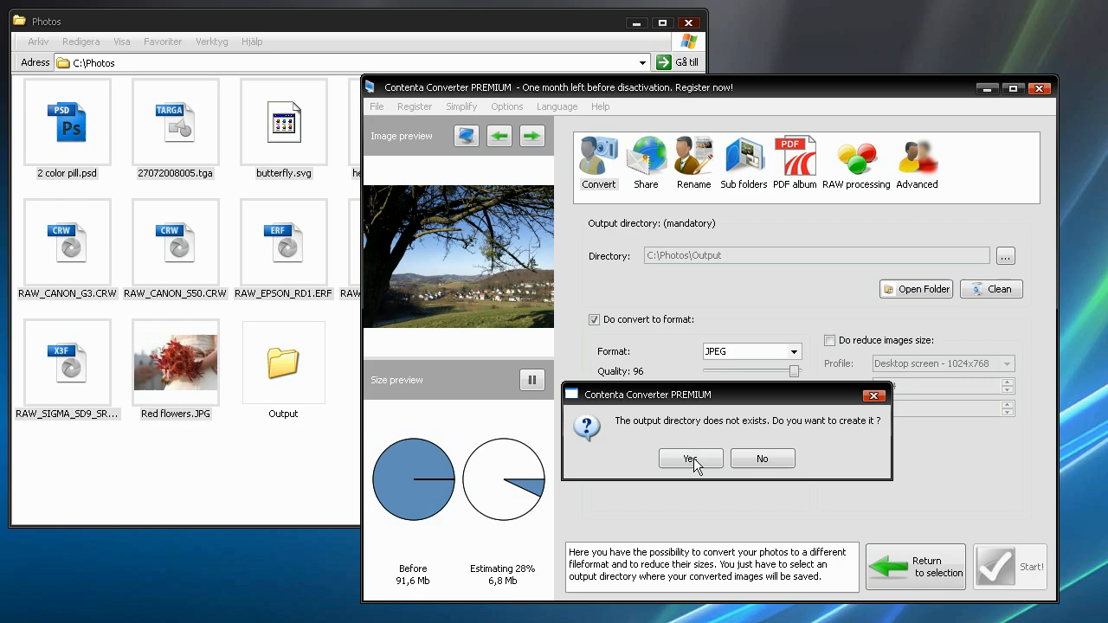
{"action": "left_click", "coordinate": [691, 458]}
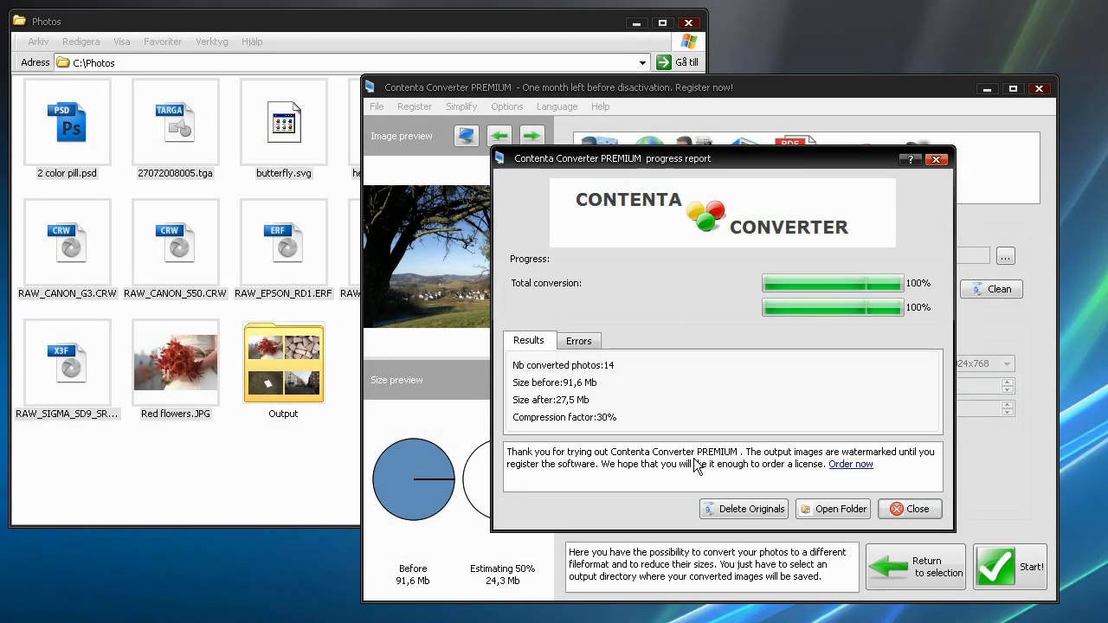
{"action": "left_click", "coordinate": [916, 513]}
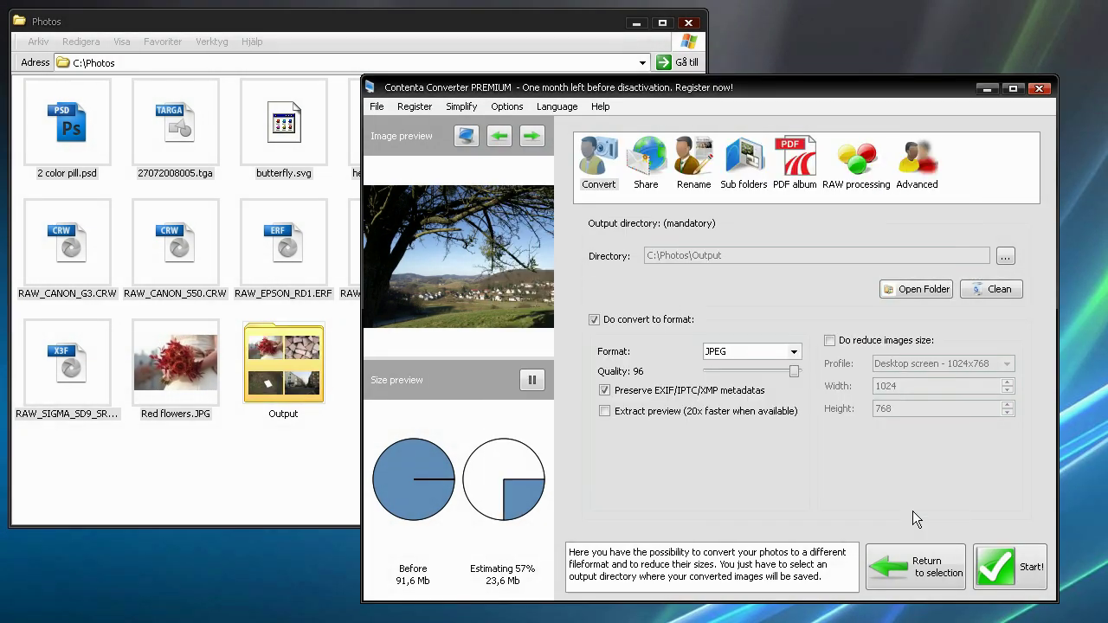
- View the converted .jpg files in the C:\Photos\Output folder in Explorer
{"action": "left_click", "coordinate": [531, 32]}
{"action": "left_click", "coordinate": [327, 370]}
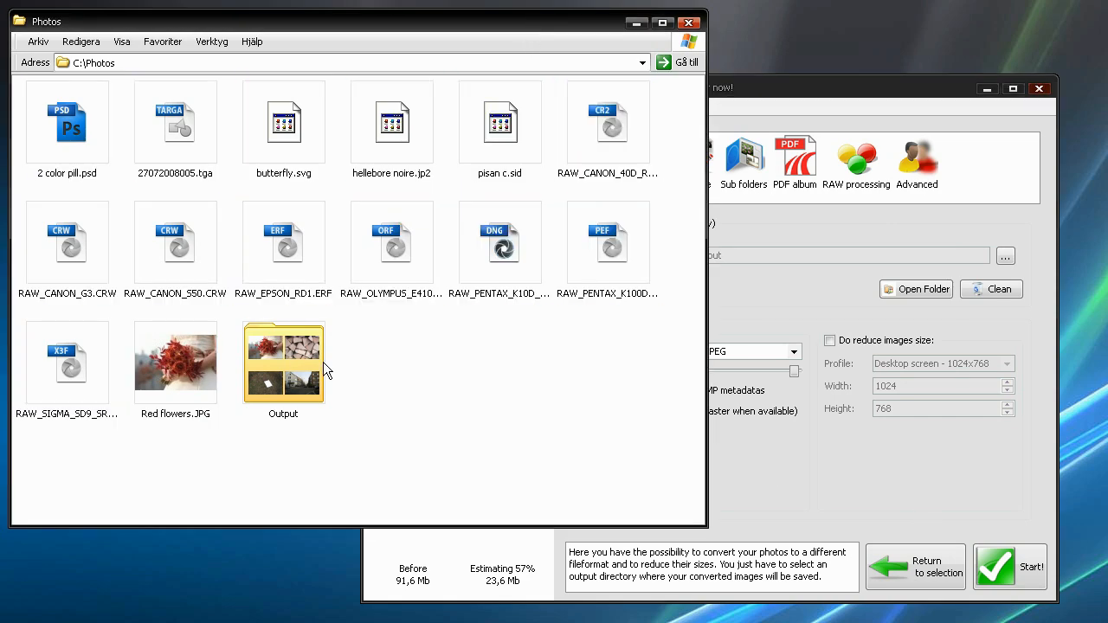
{"action": "double_click", "coordinate": [307, 364]}
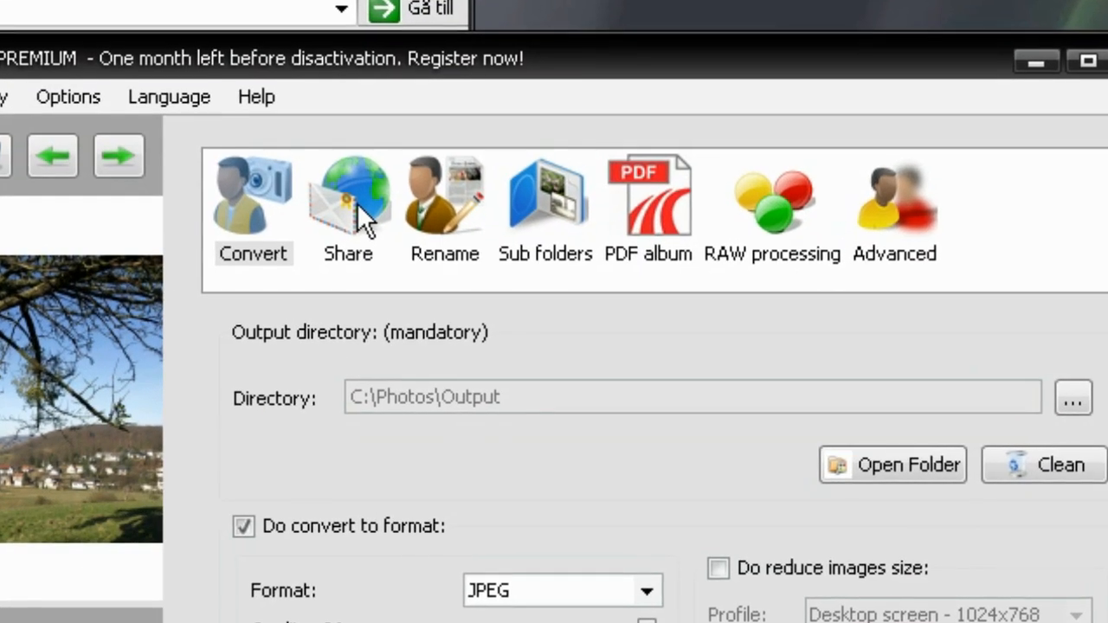
- Show the Share options, then the Rename options set to 'Do not rename'
{"action": "left_click", "coordinate": [359, 200]}
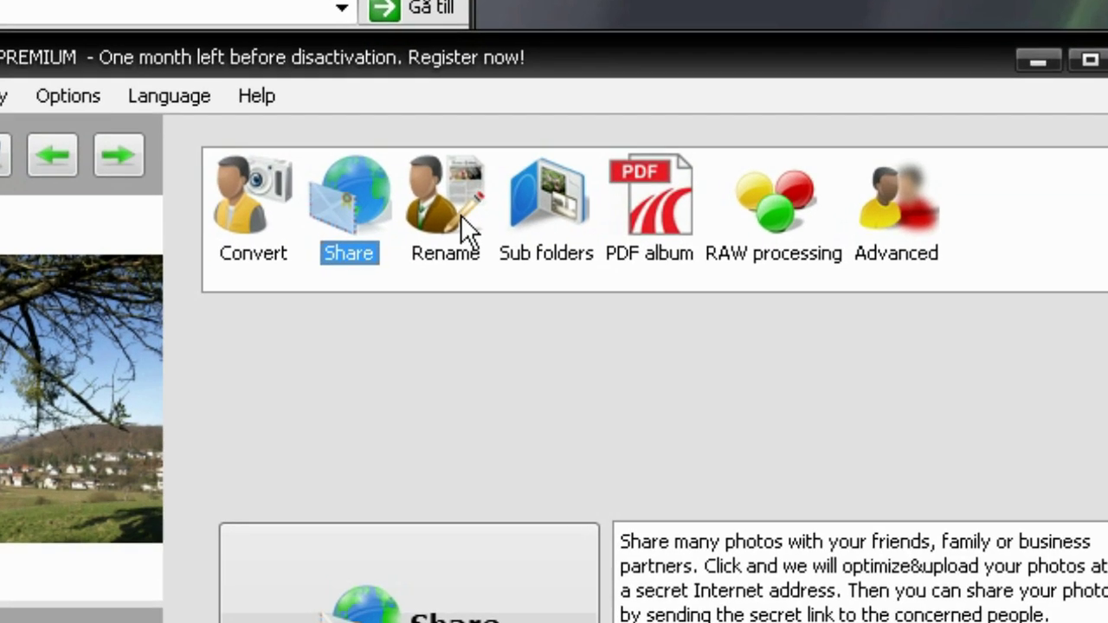
{"action": "left_click", "coordinate": [698, 173]}
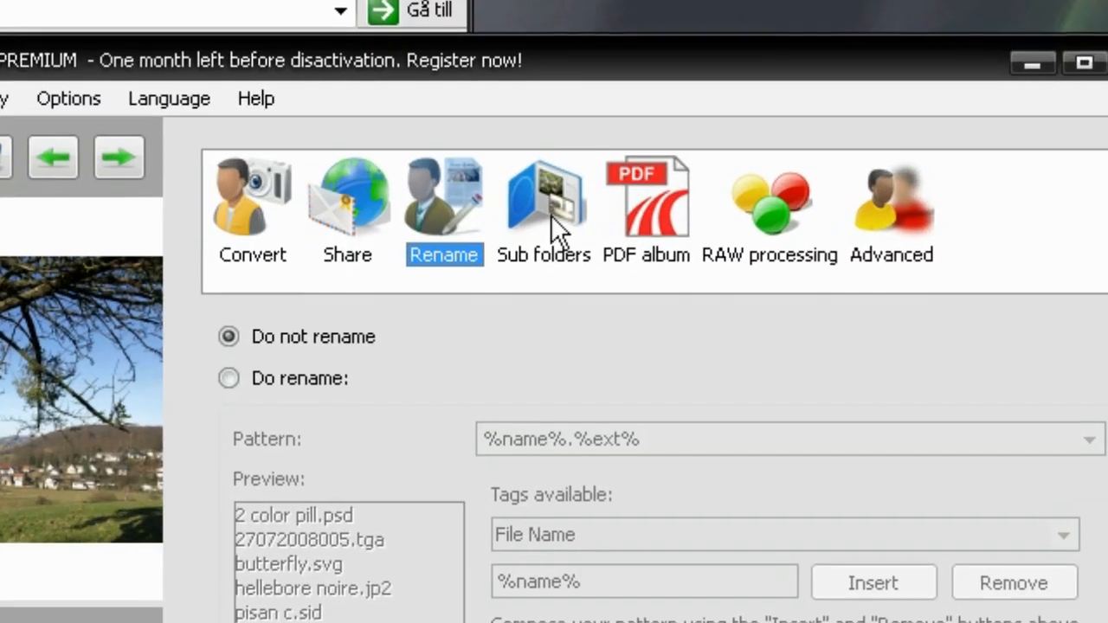
- Show the Sub folders options, then the PDF album options with album creation off
{"action": "left_click", "coordinate": [556, 210]}
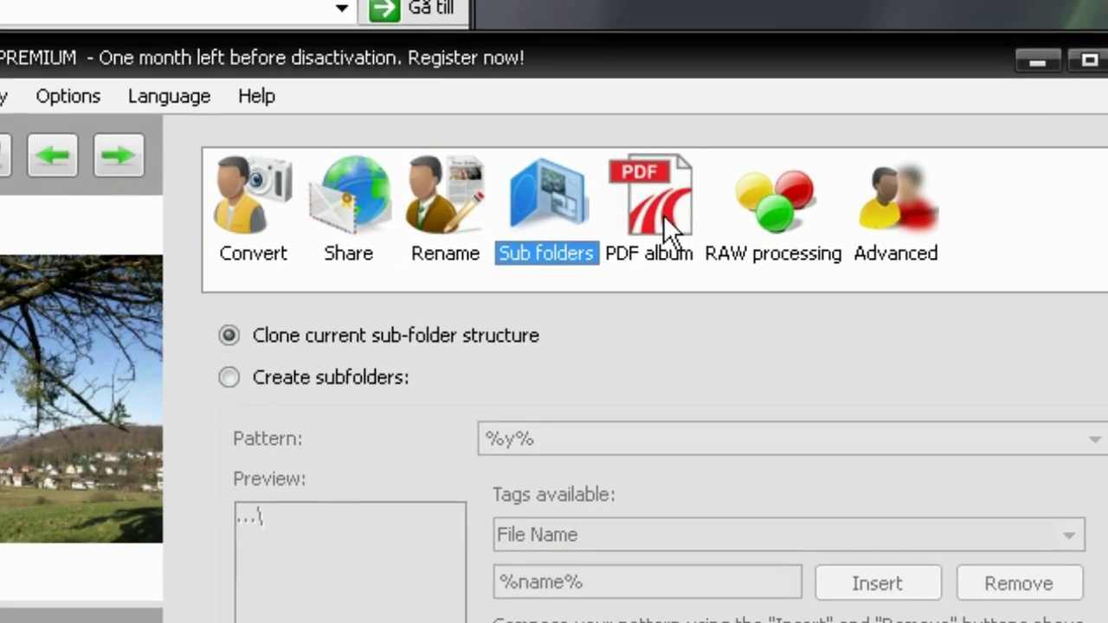
{"action": "left_click", "coordinate": [794, 164]}
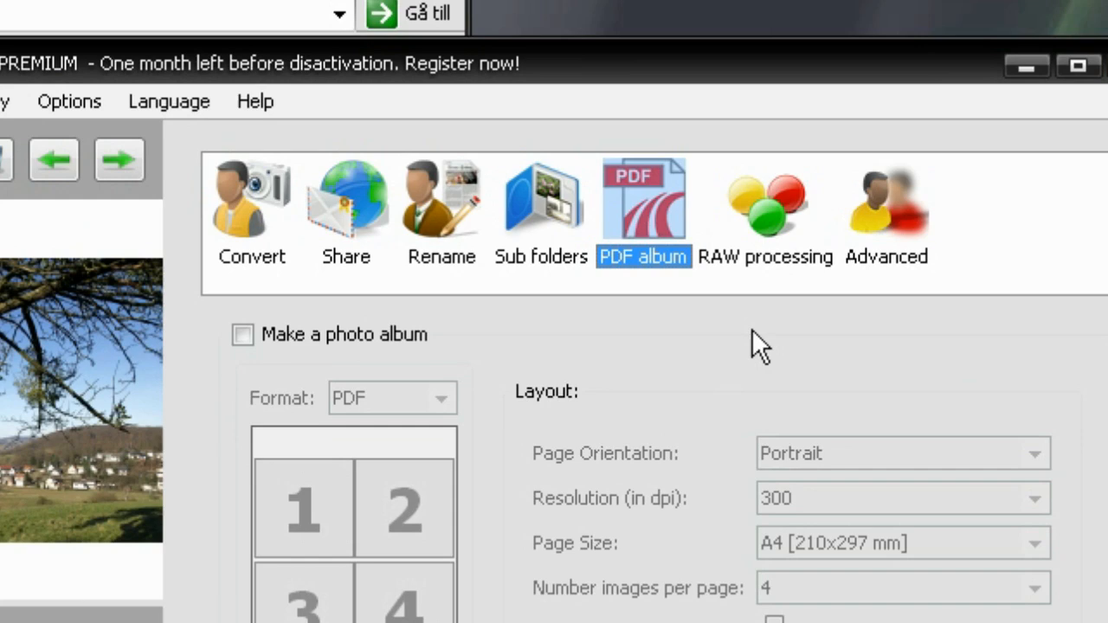
- Show the RAW processing options with camera white balance selected
{"action": "left_click", "coordinate": [781, 214]}
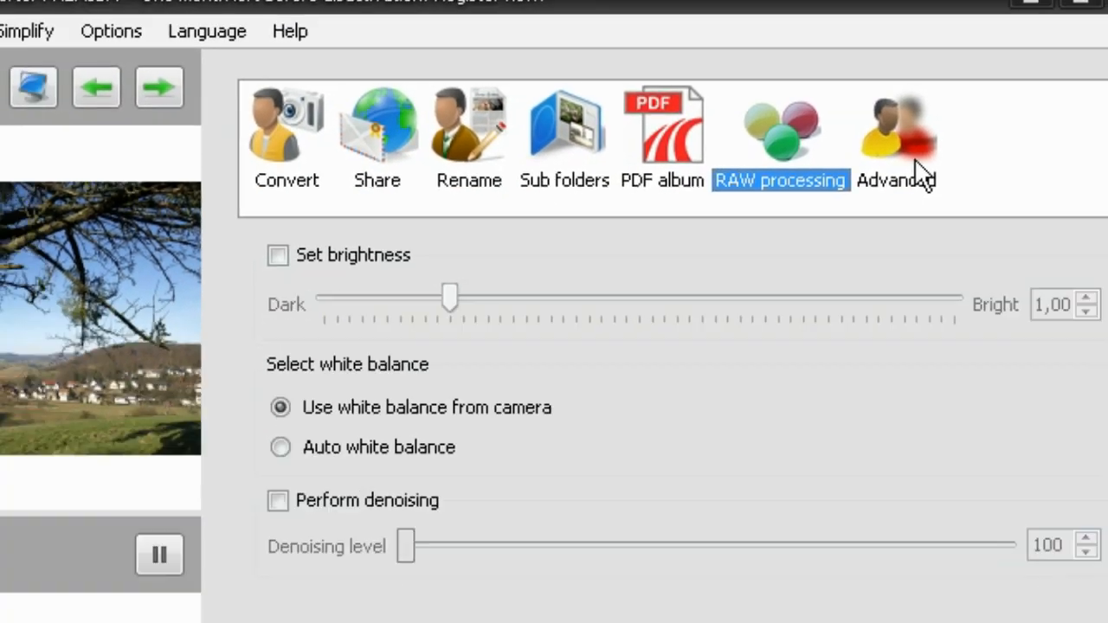
- Add a Black and White effect in the Advanced panel, turning the preview grayscale
{"action": "left_click", "coordinate": [923, 227]}
{"action": "left_click", "coordinate": [474, 31]}
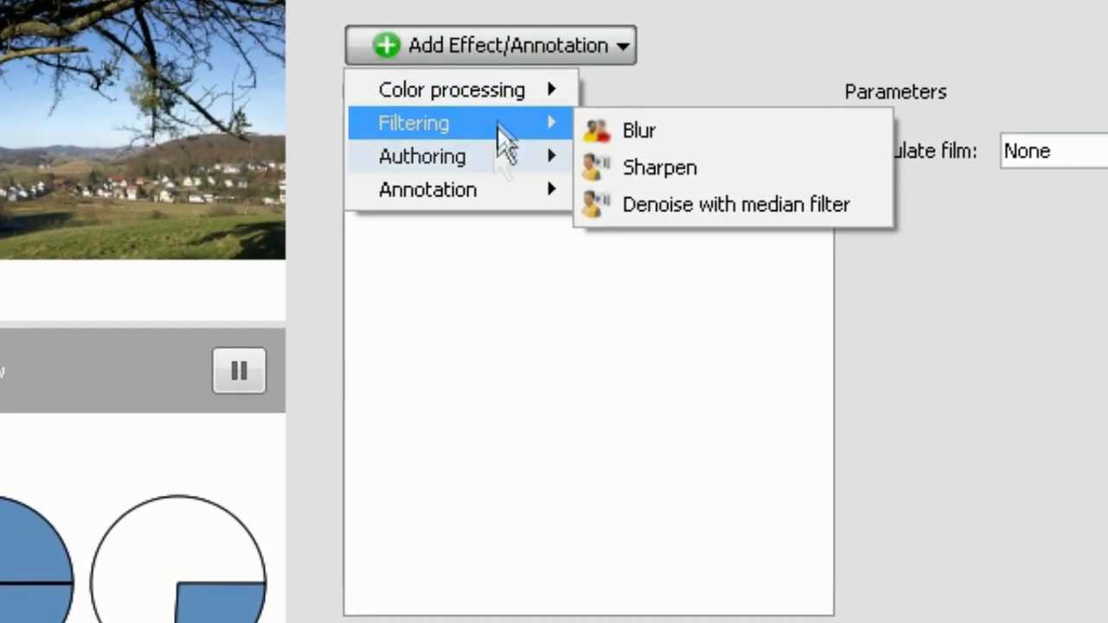
{"action": "mouse_move", "coordinate": [430, 179]}
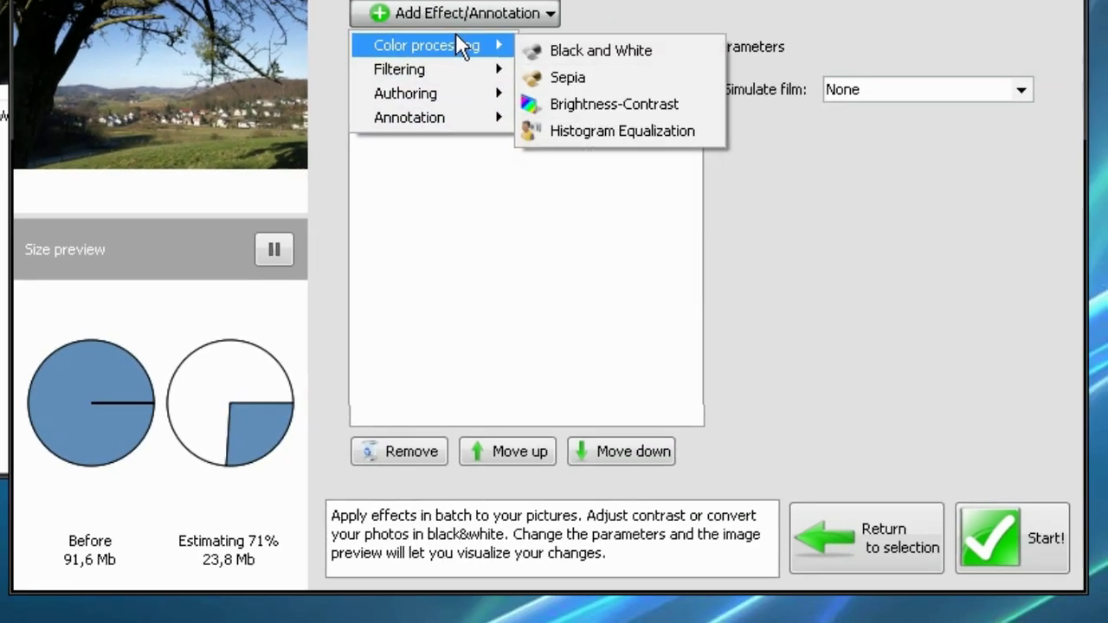
{"action": "left_click", "coordinate": [586, 49]}
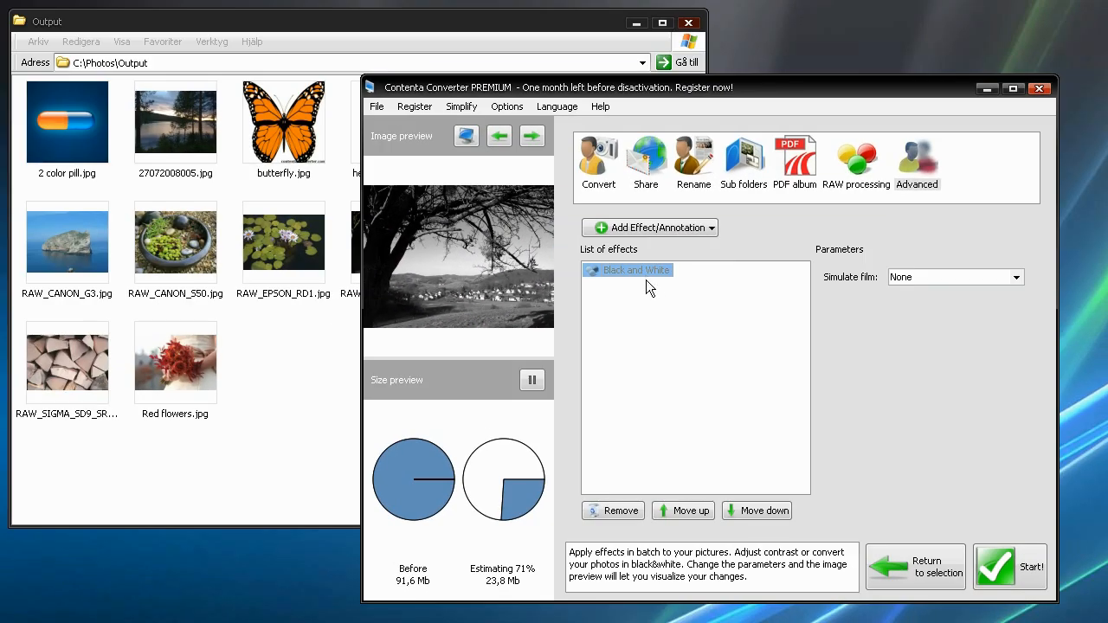